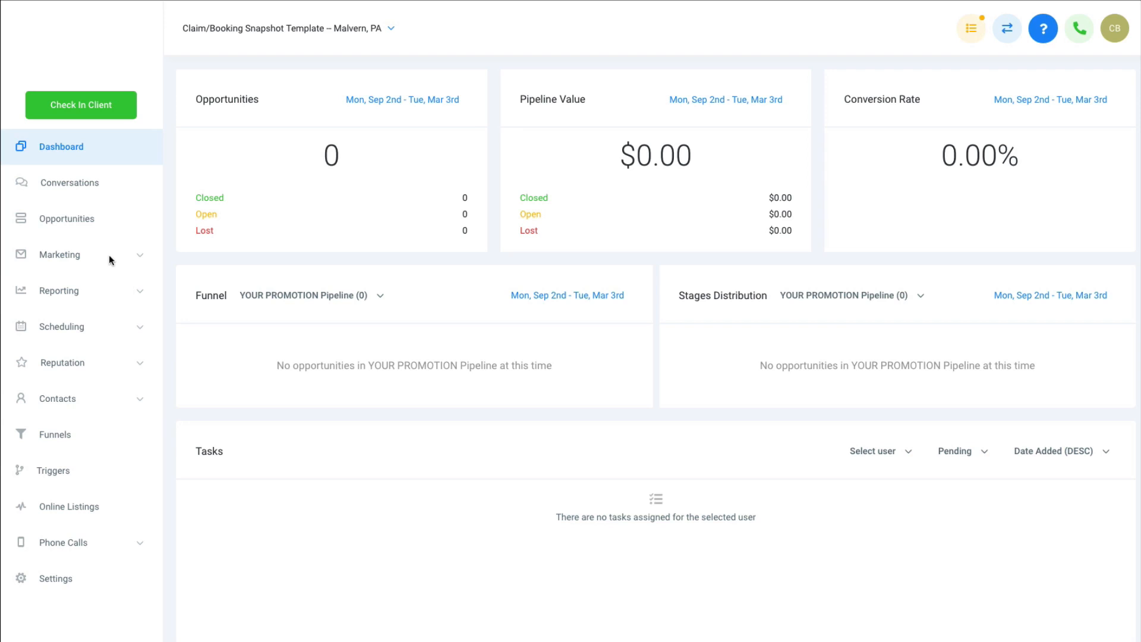
Start a contact import from the contacts list and upload the file all_contacts (1).csv.
left_click(76, 401)
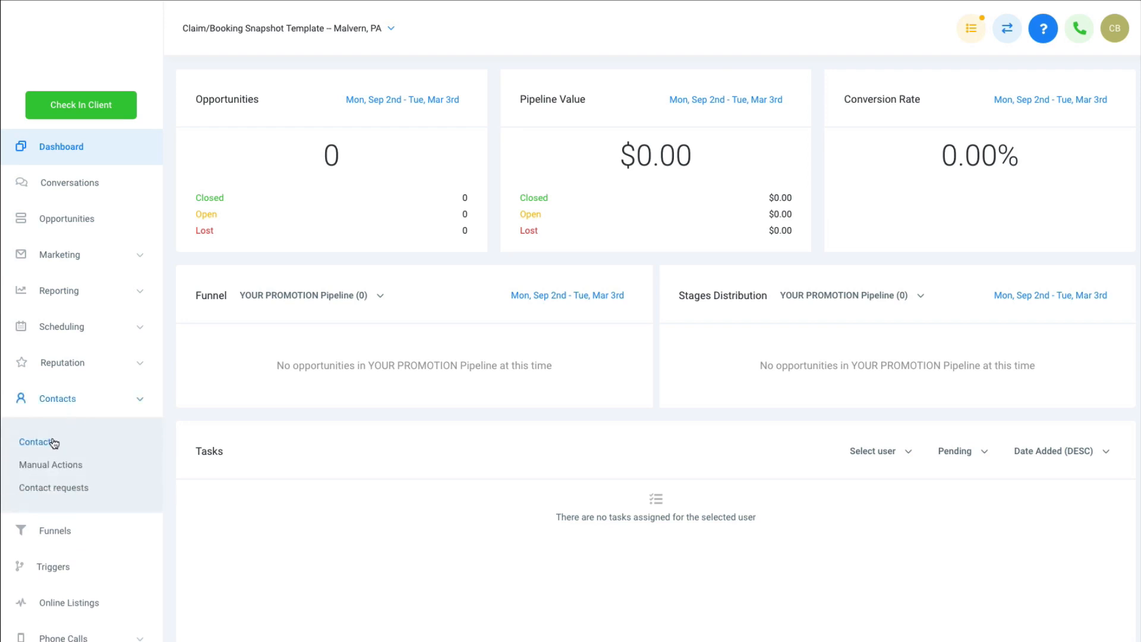
left_click(51, 440)
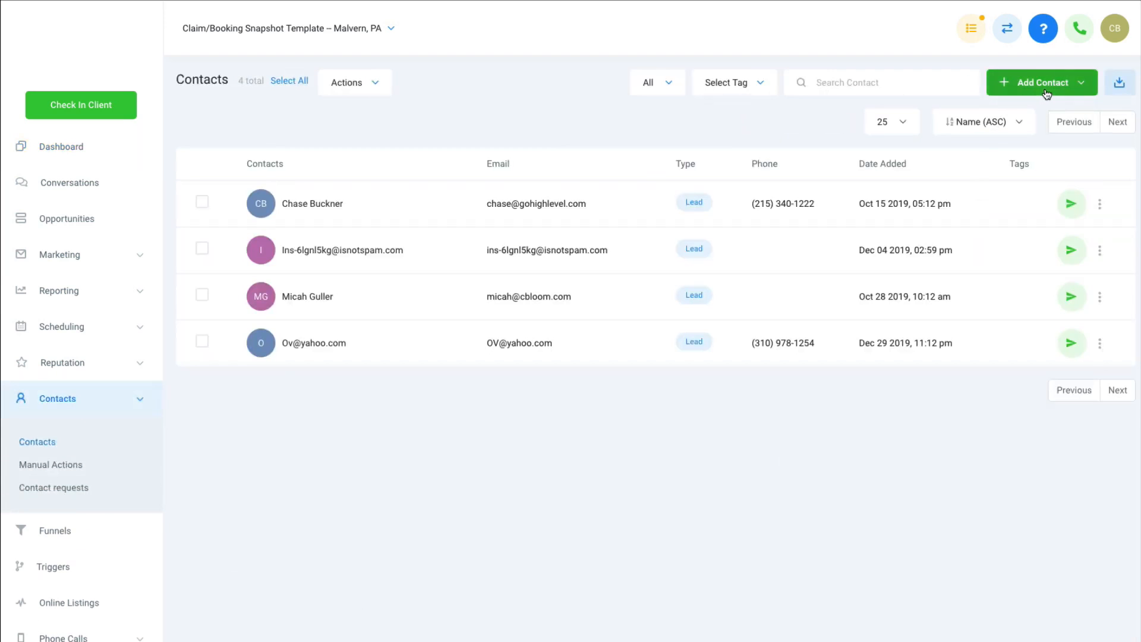
left_click(1046, 93)
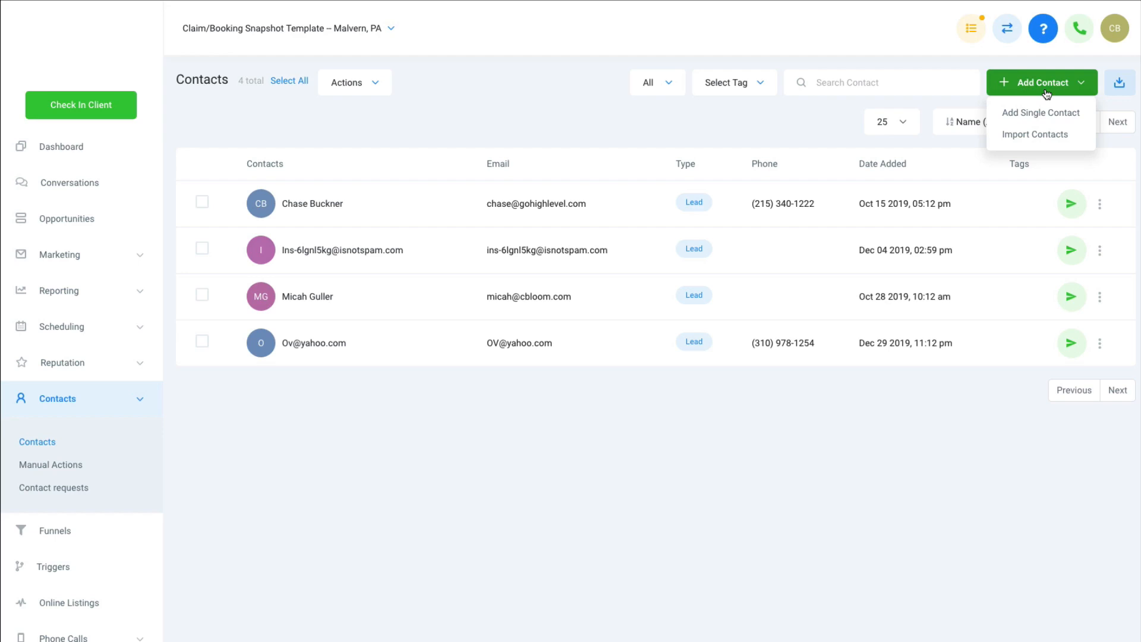
left_click(1014, 136)
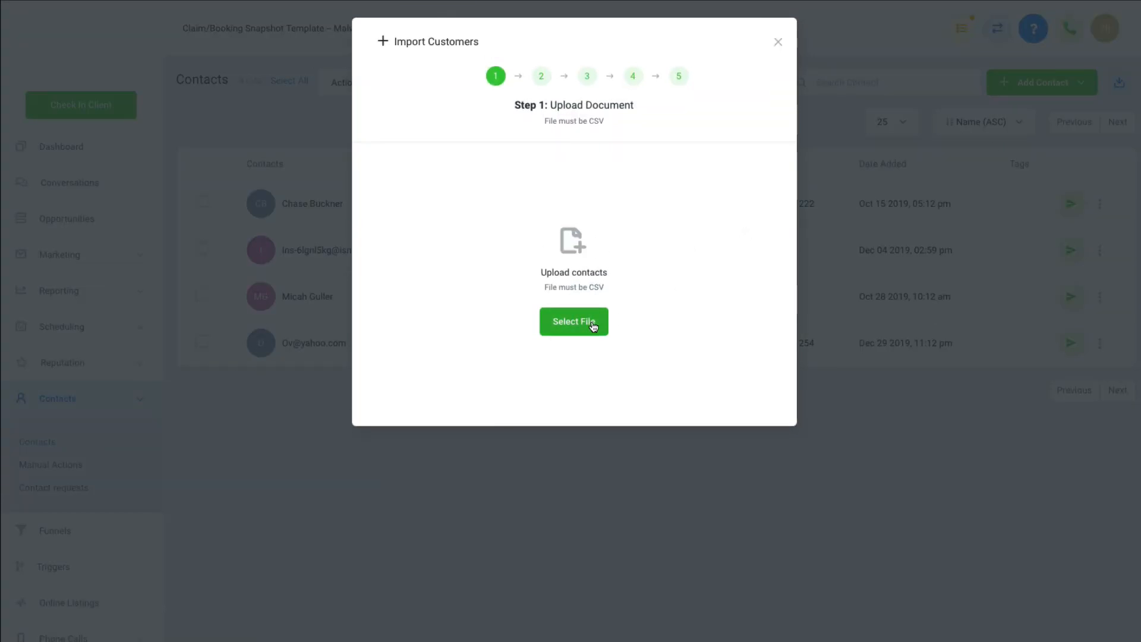
left_click(592, 326)
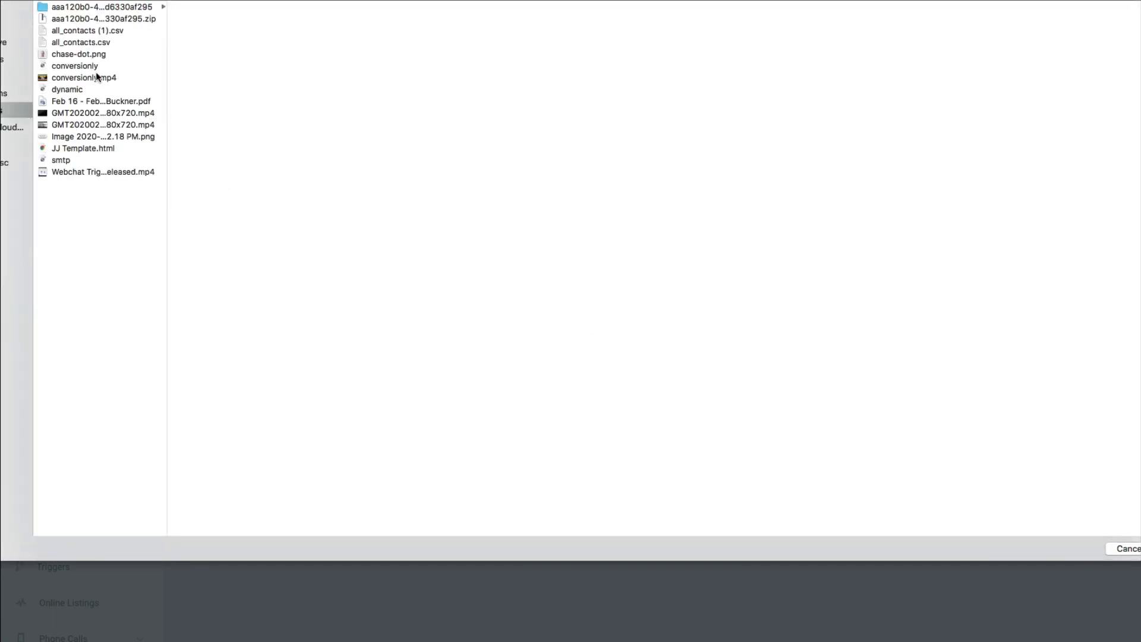
double_click(95, 33)
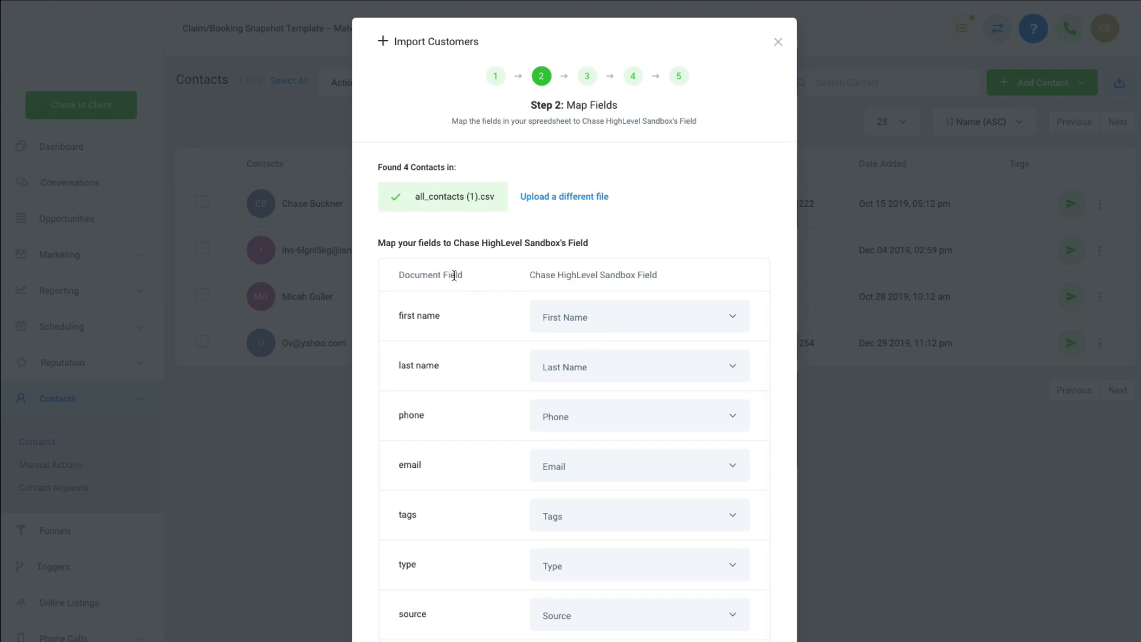
Examine how the uploaded document's fields, from first name to address, are mapped to the account's contact fields.
left_click_drag(471, 282, 381, 283)
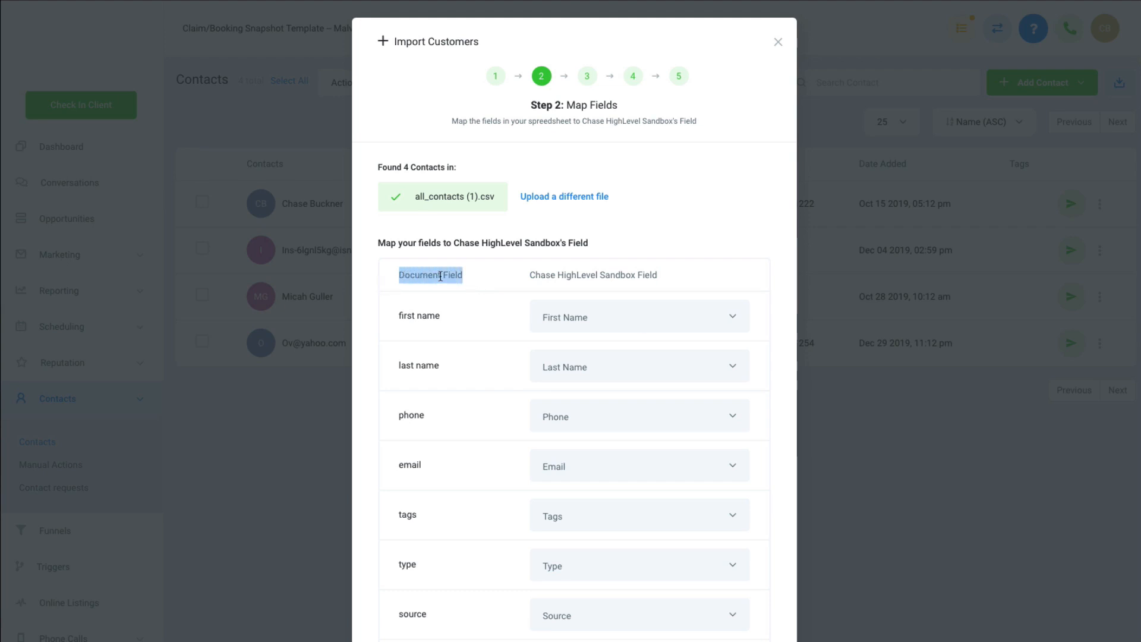
left_click_drag(438, 316, 358, 316)
left_click(425, 320)
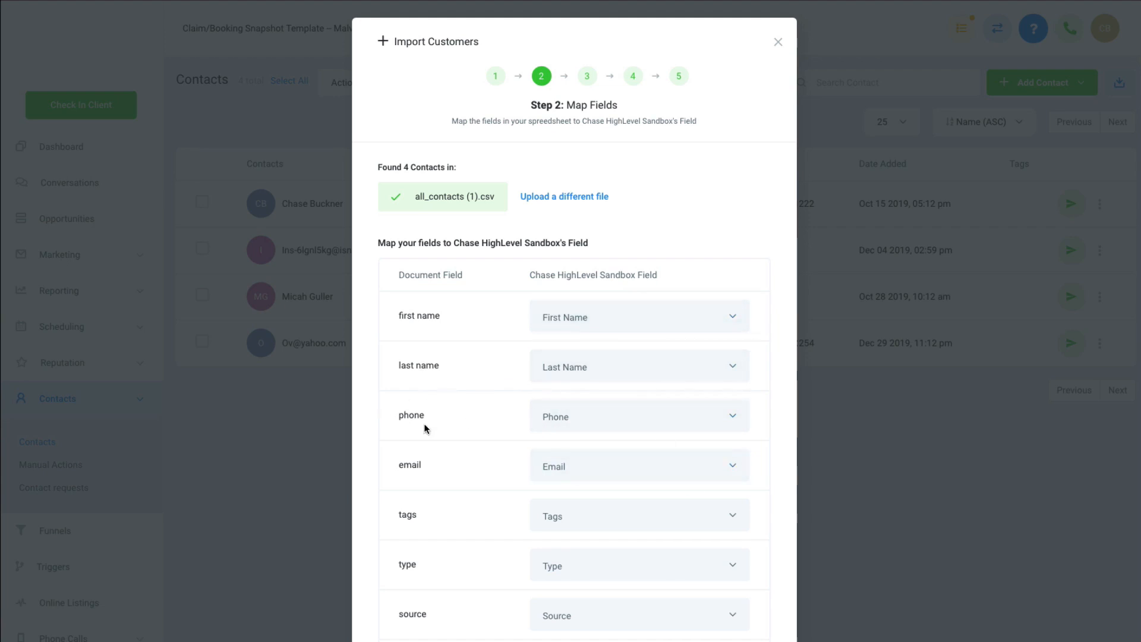
scroll(424, 424, "down", 1)
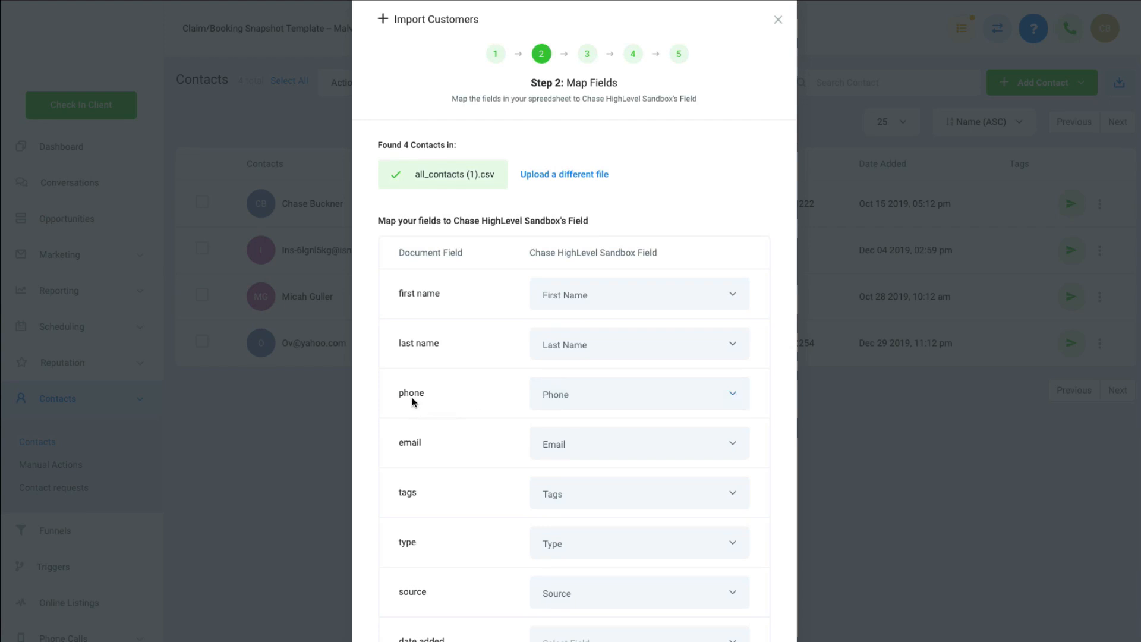
left_click(699, 397)
left_click(624, 395)
scroll(512, 518, "down", 2)
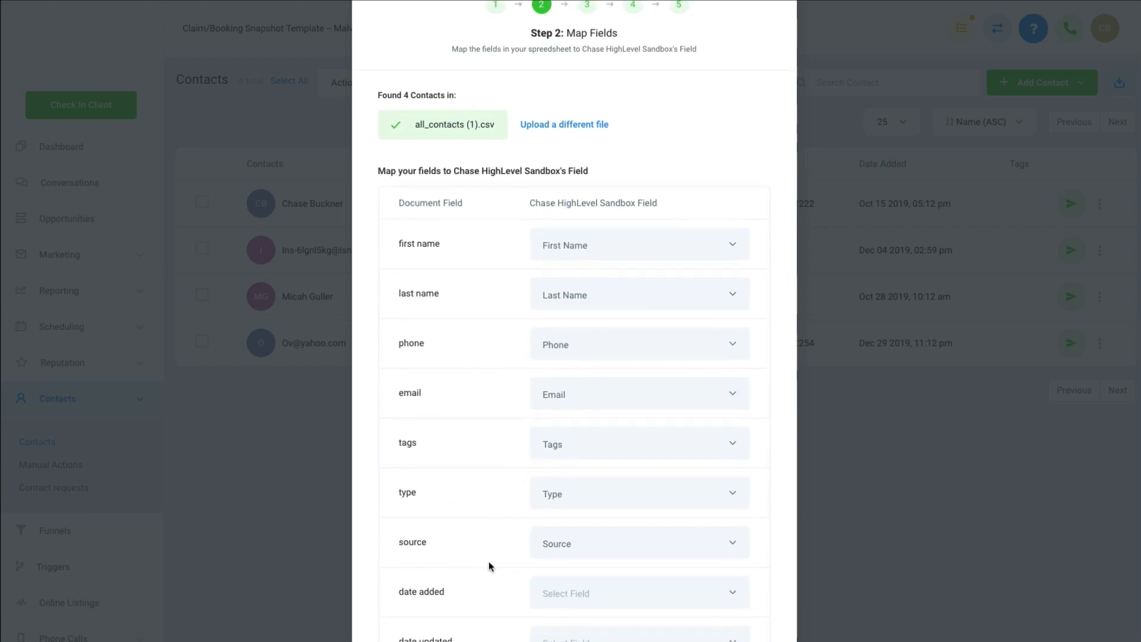
scroll(501, 597, "down", 3)
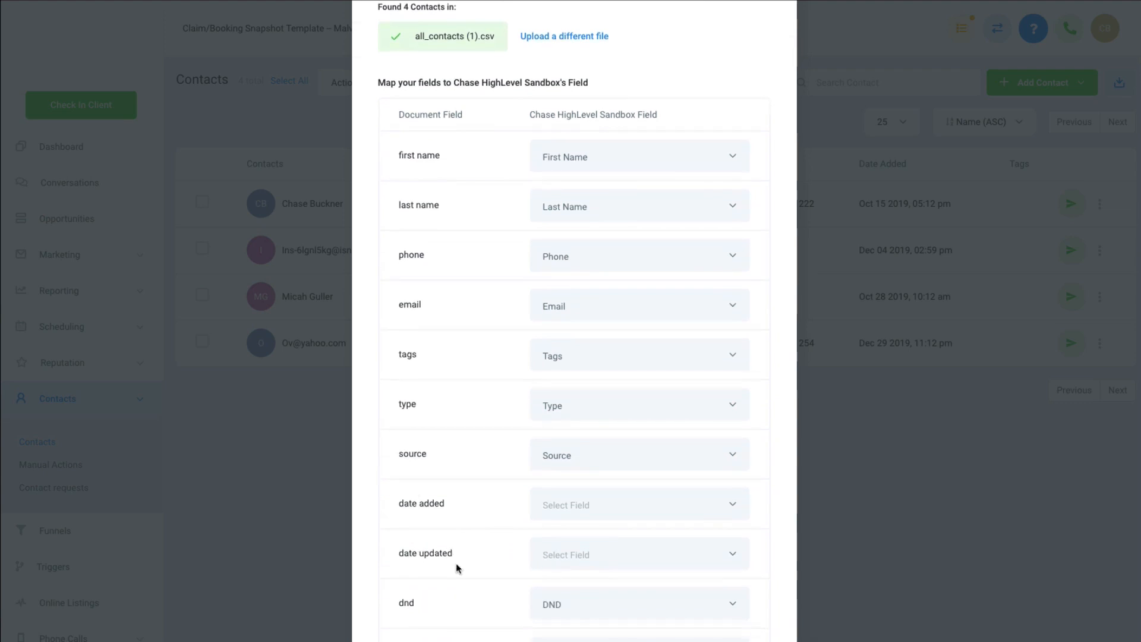
scroll(455, 562, "down", 2)
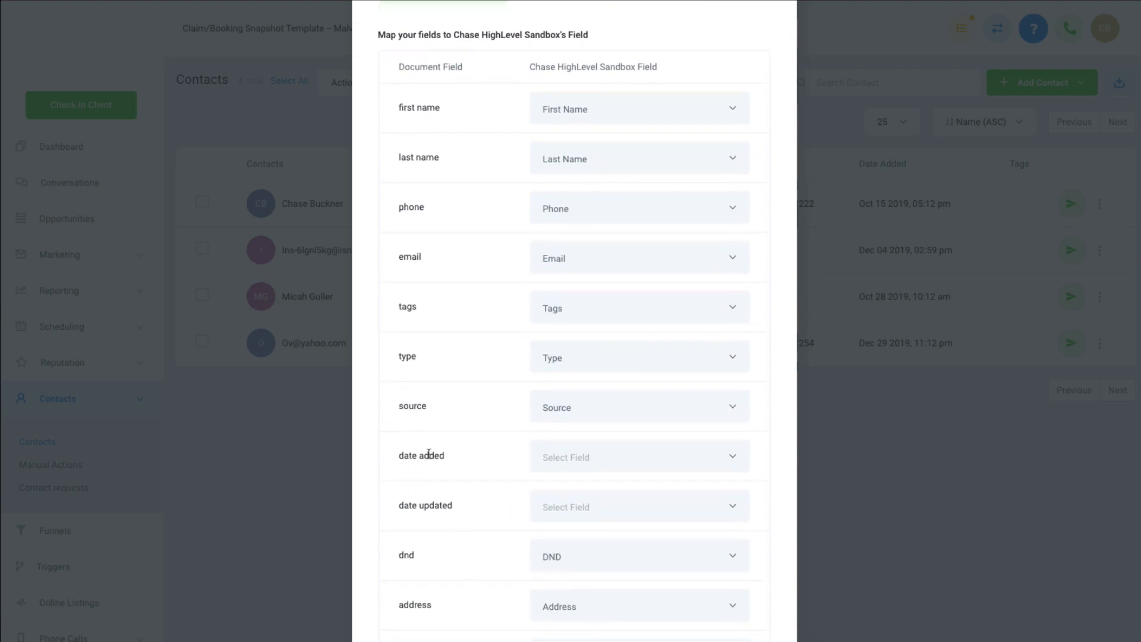
Look through the target fields available for mapping the date added column, without choosing one.
left_click(567, 466)
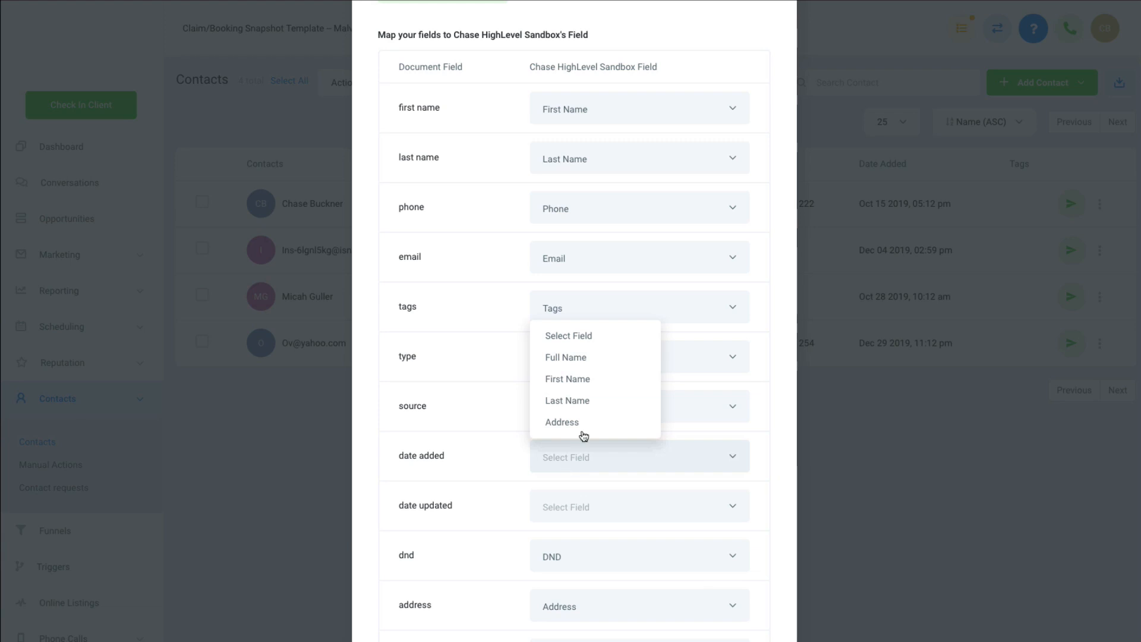
scroll(594, 420, "down", 8)
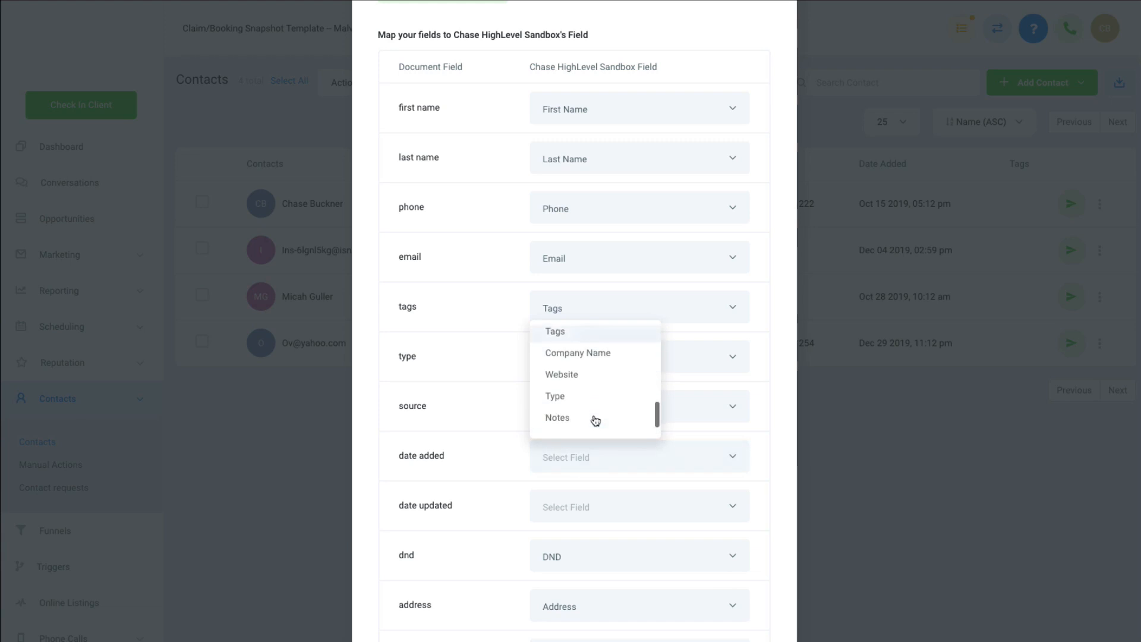
scroll(595, 421, "up", 3)
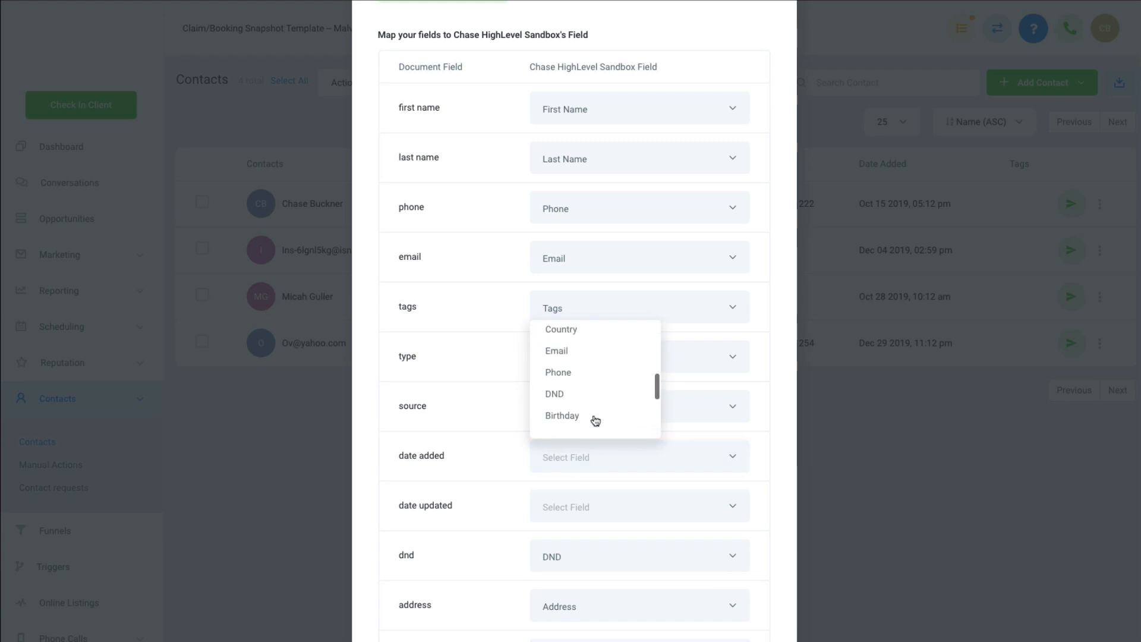
scroll(594, 421, "up", 4)
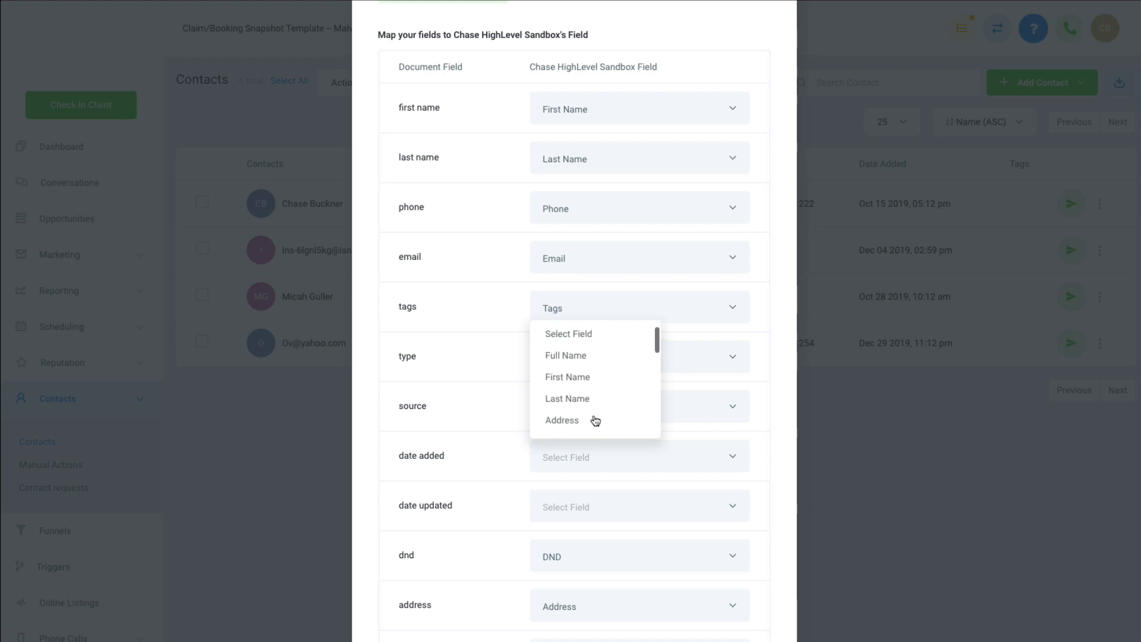
scroll(594, 420, "up", 1)
left_click(462, 468)
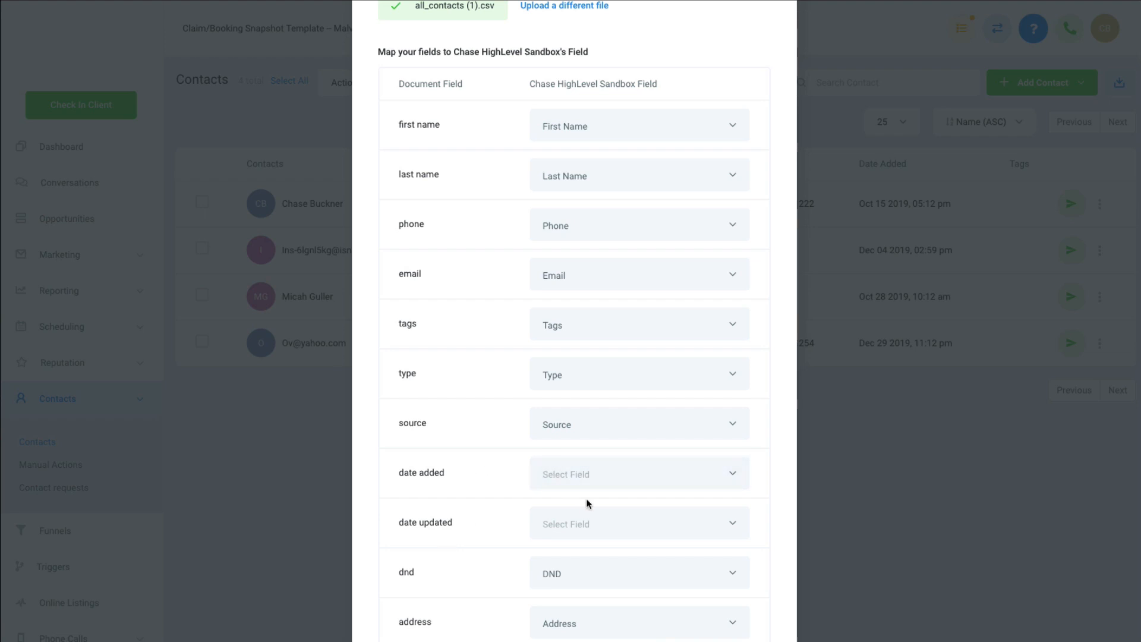
Accept the field mappings through to company name, leaving assignee unmapped, and confirm the mapping preview.
scroll(624, 588, "down", 3)
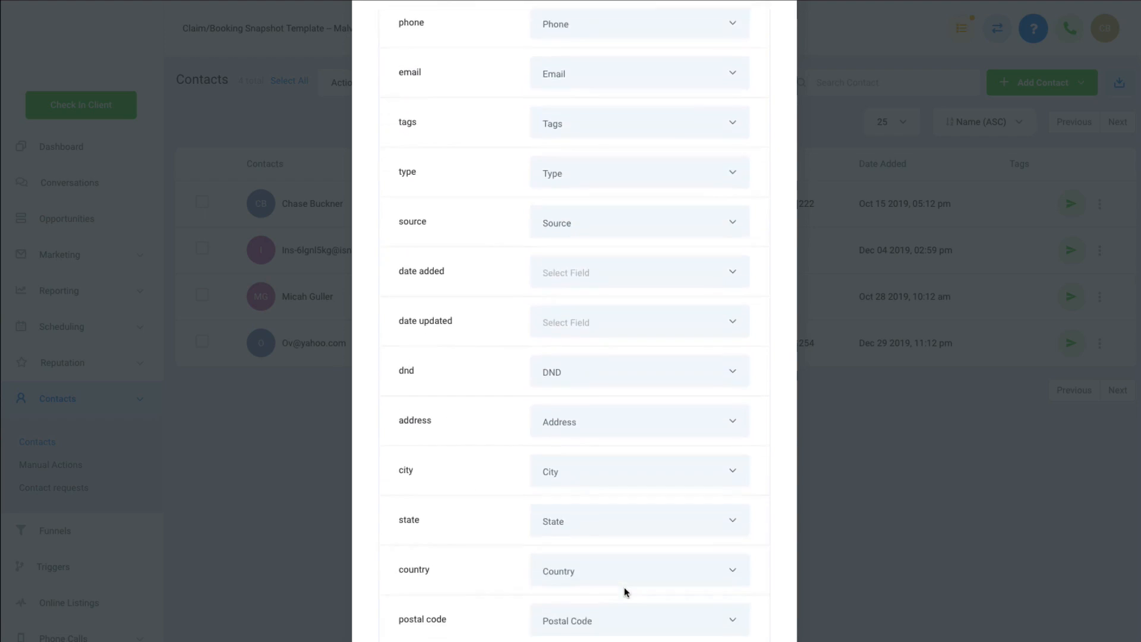
scroll(624, 586, "down", 2)
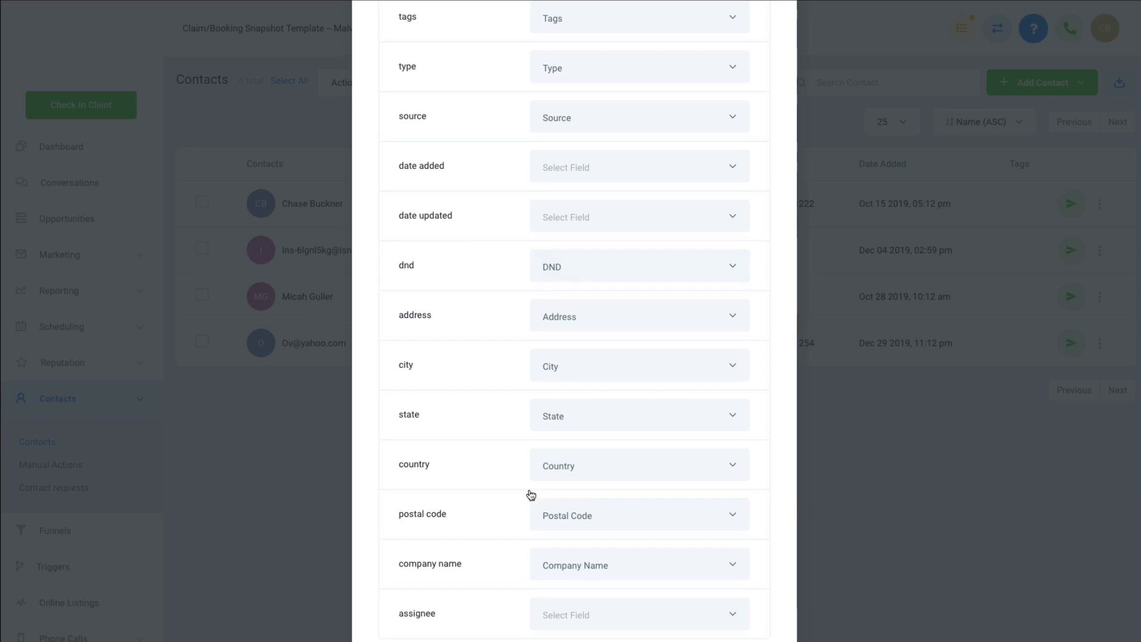
left_click(739, 640)
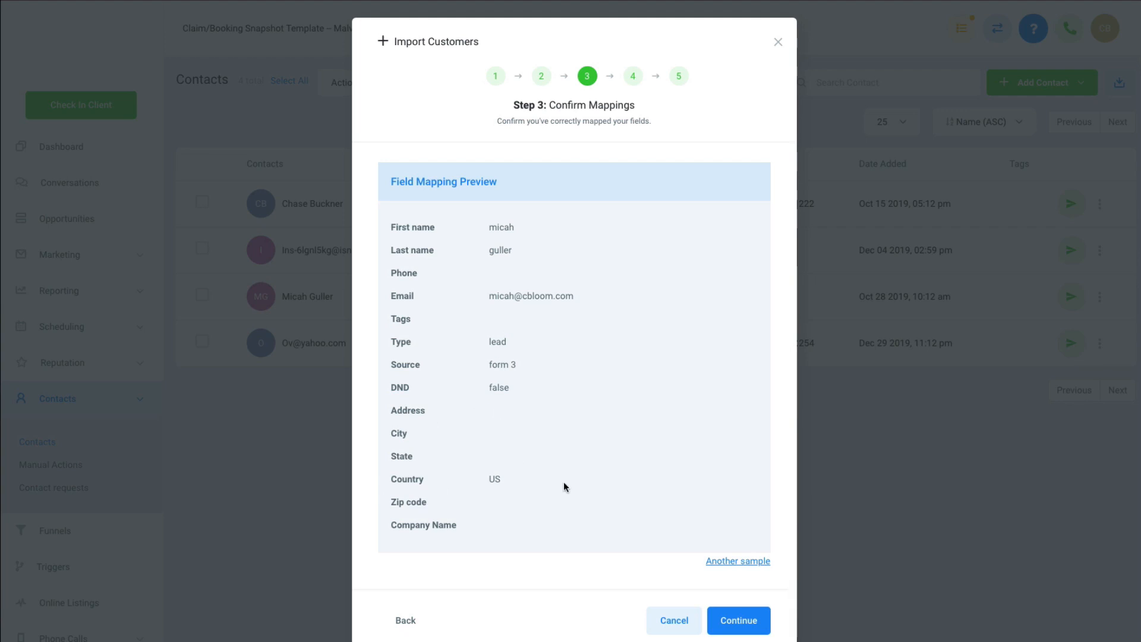
left_click(737, 621)
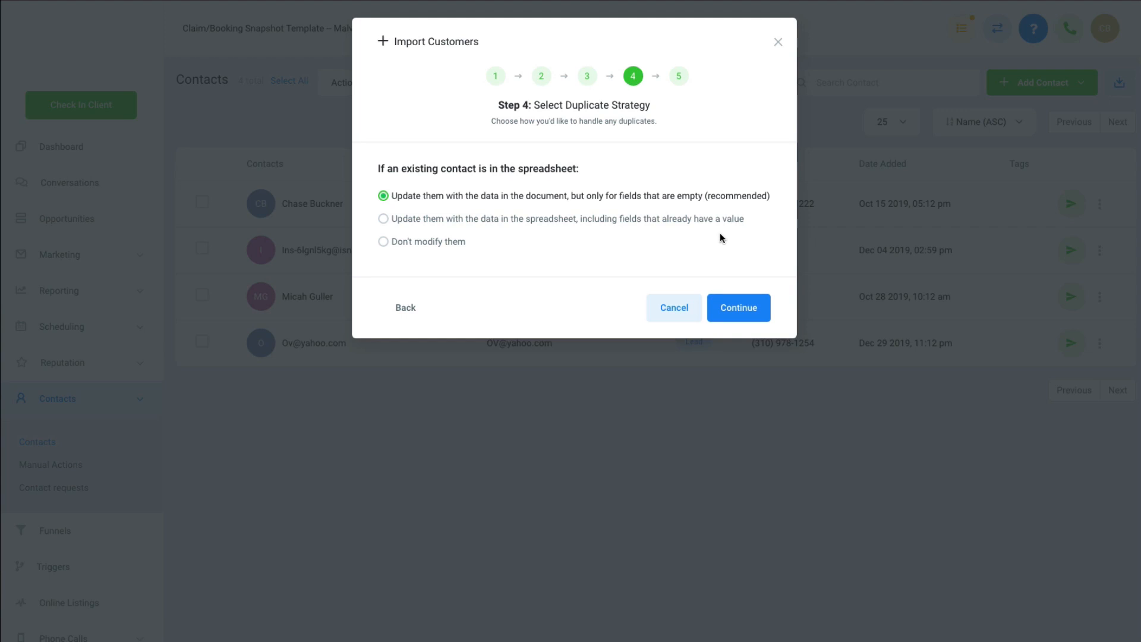
Choose to update existing contacts with the document's data only for empty fields, after trying the other duplicate strategies, and continue.
left_click(383, 220)
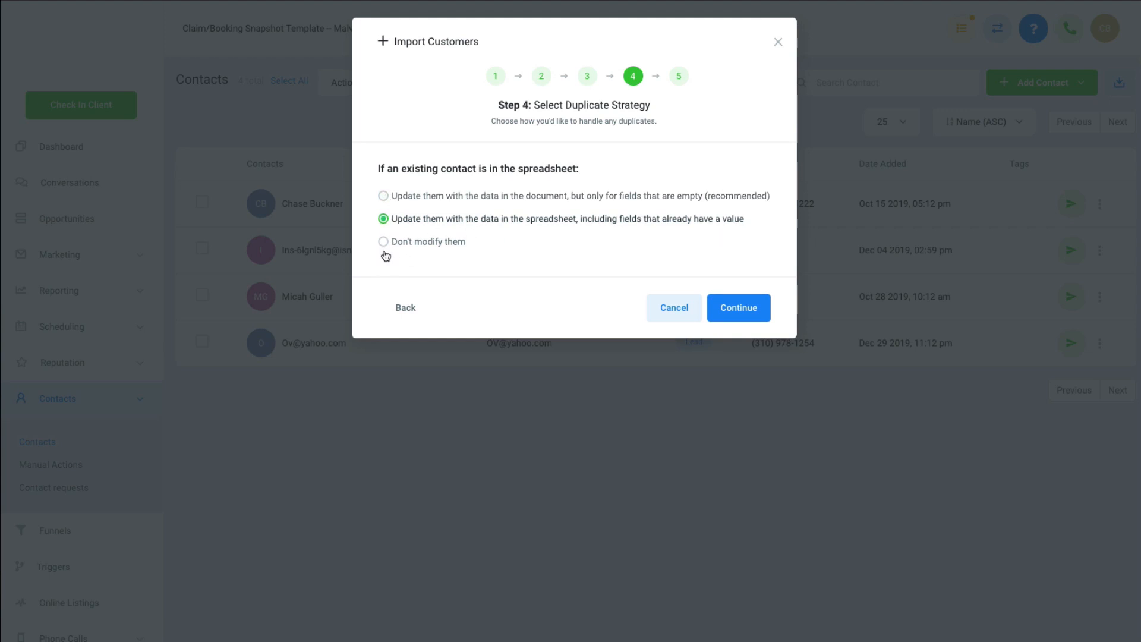
left_click(385, 244)
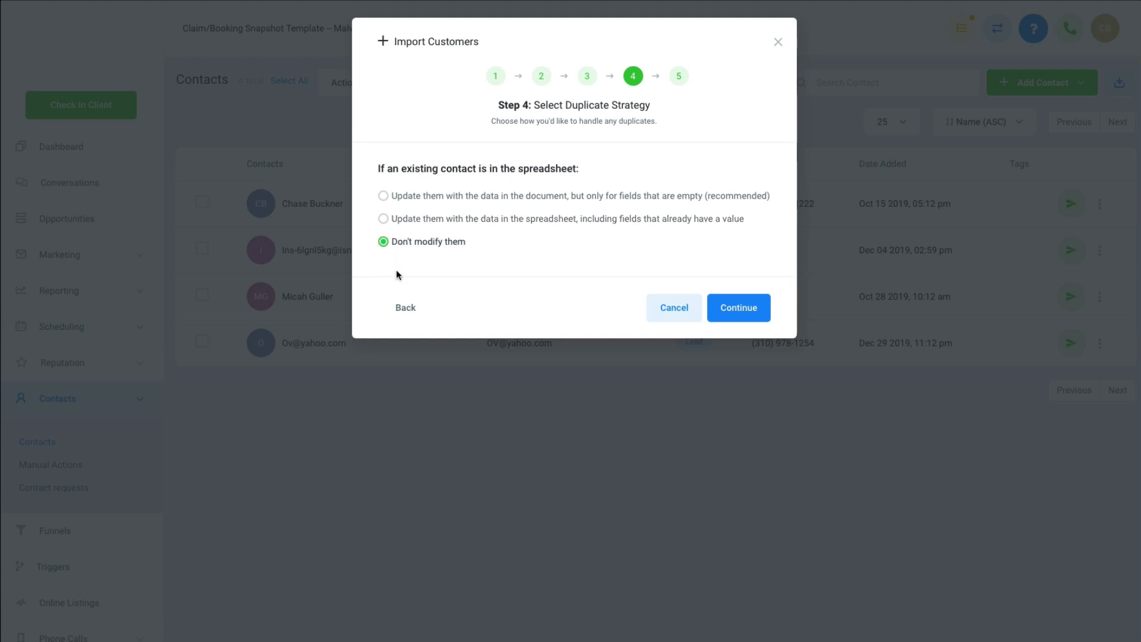
left_click(450, 195)
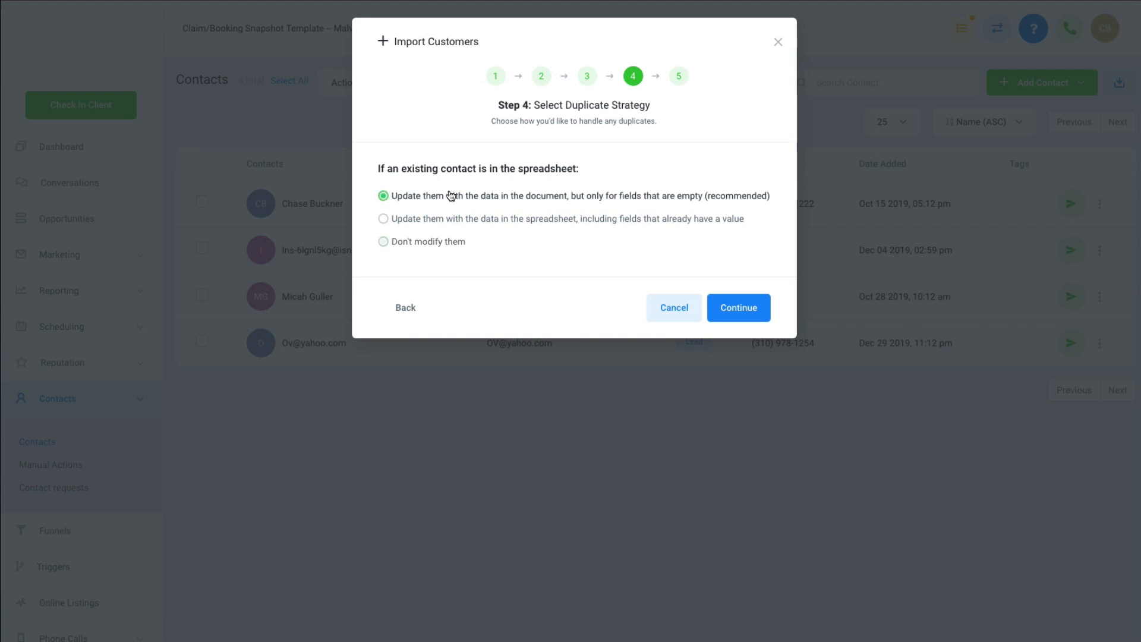
left_click(739, 307)
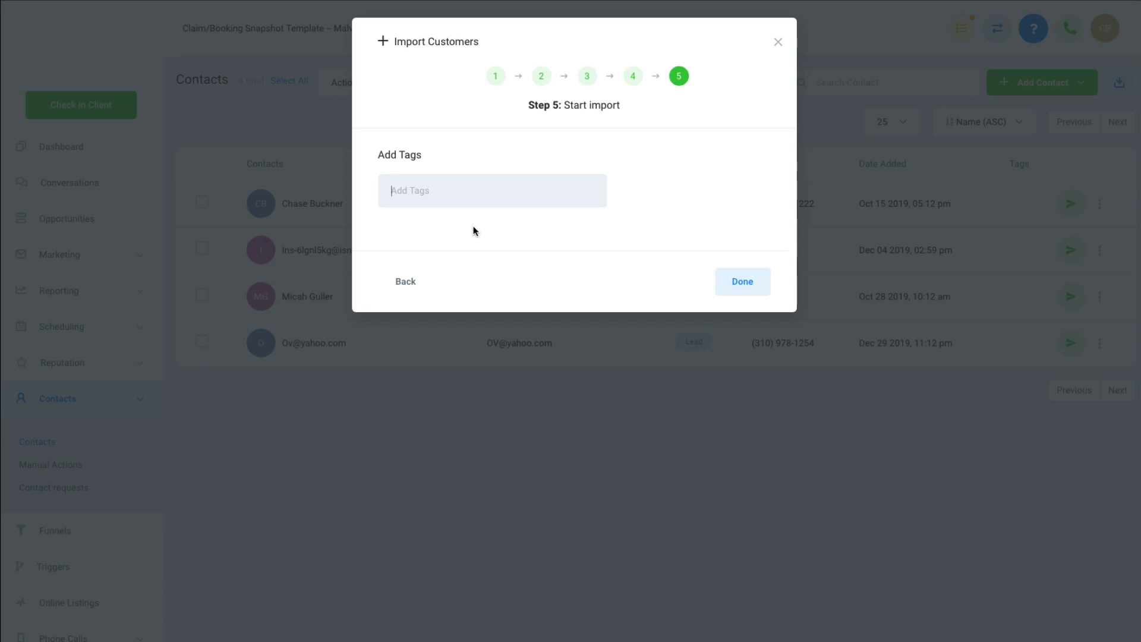
Add the new tag tag1 to the imported contacts and finish the import.
type("tag1")
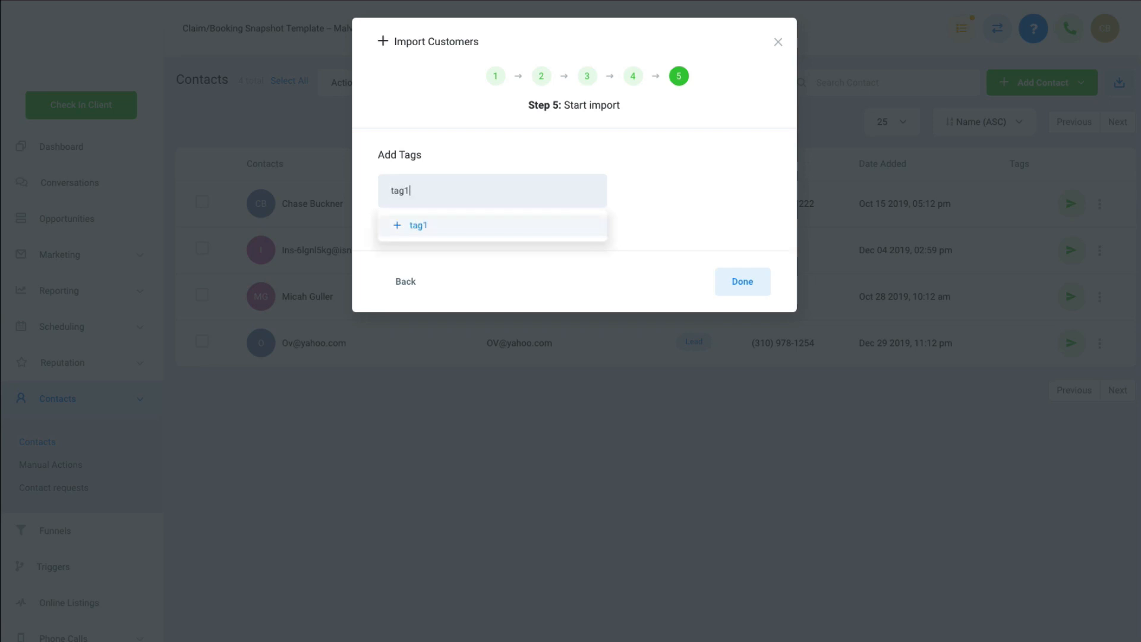
left_click(451, 228)
left_click(746, 308)
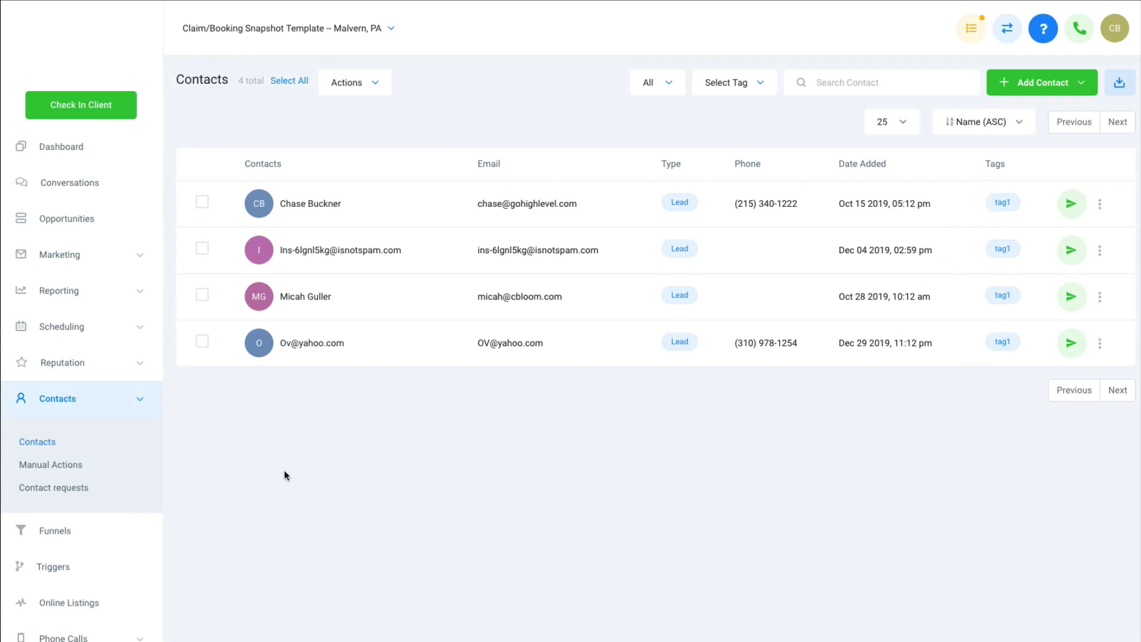
Open the marketing bulk requests list.
left_click(146, 399)
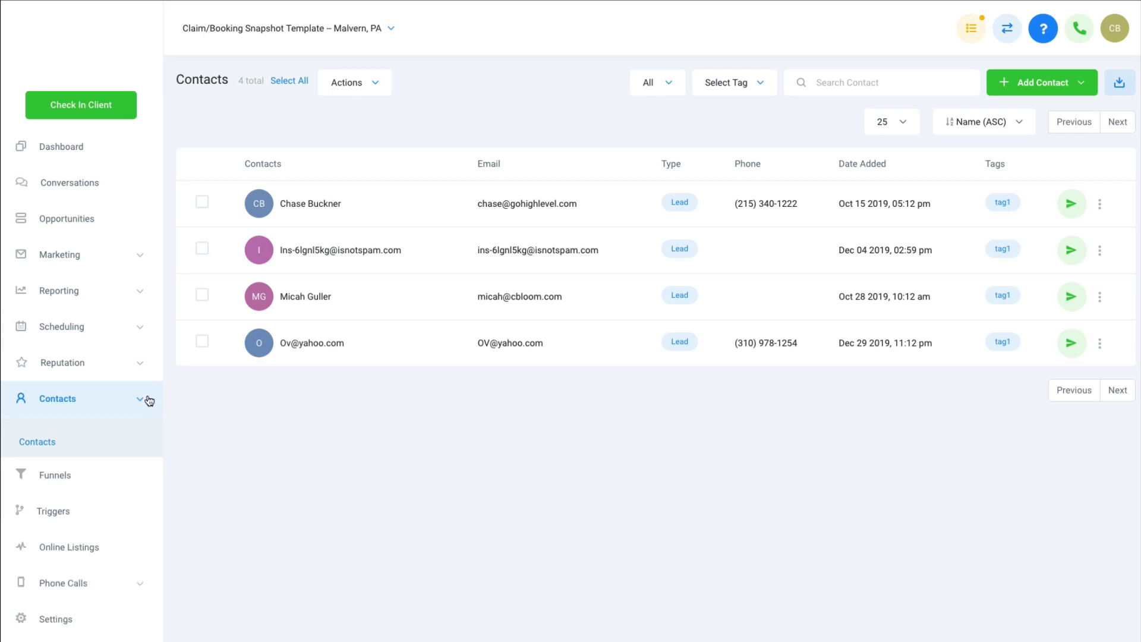
left_click(102, 262)
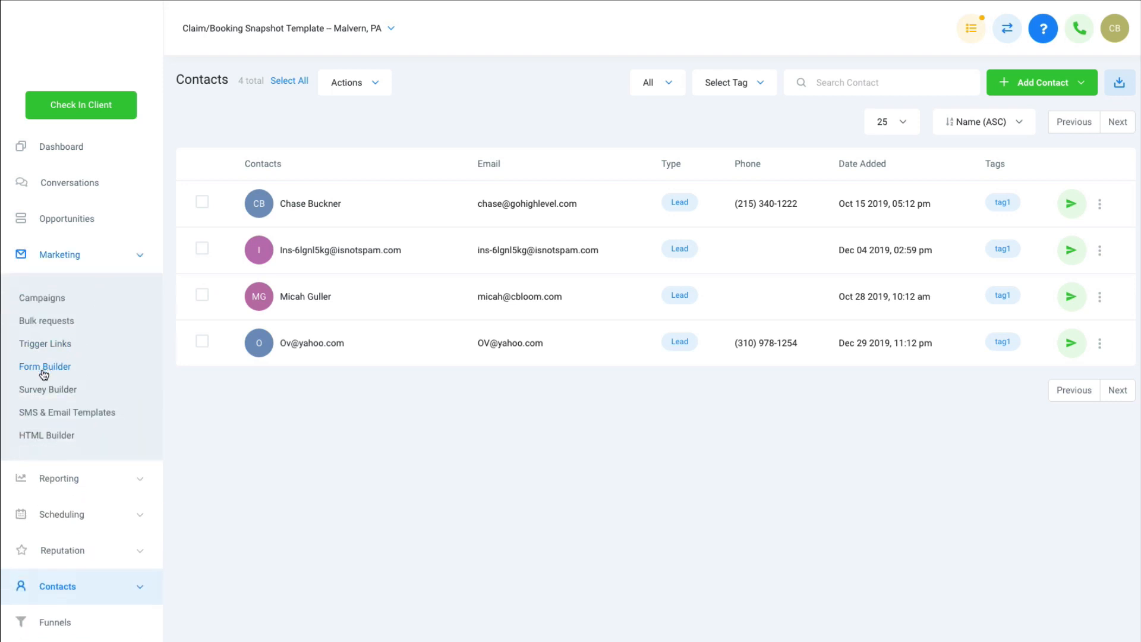
left_click(44, 329)
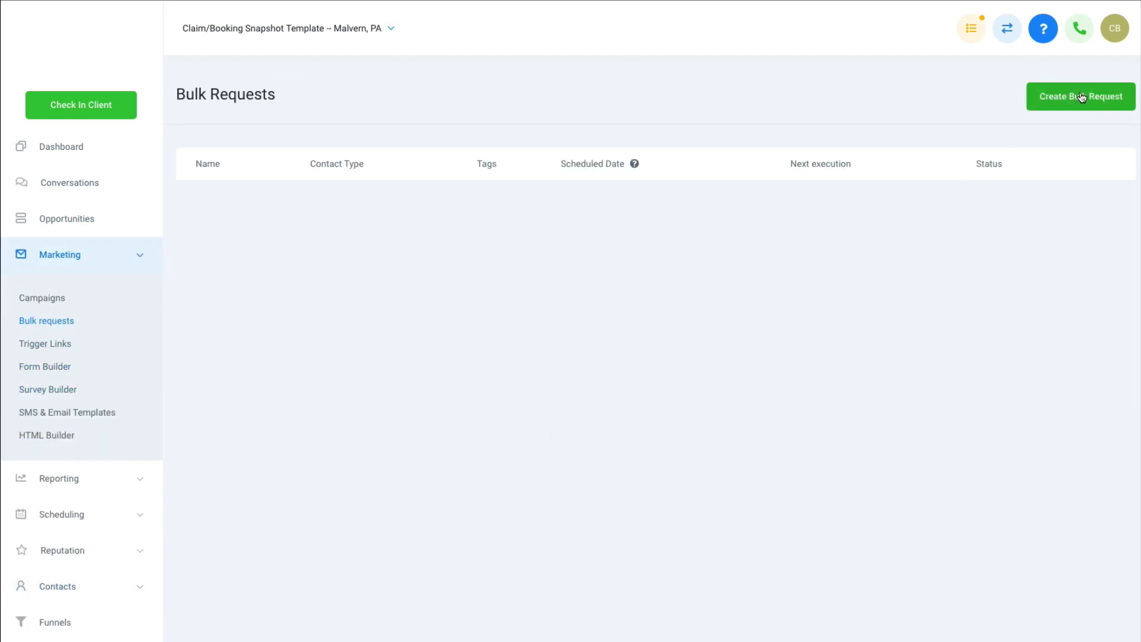
Start a new bulk request targeting contacts with the tag tag1, and discard it without adding.
left_click(1079, 96)
left_click(490, 159)
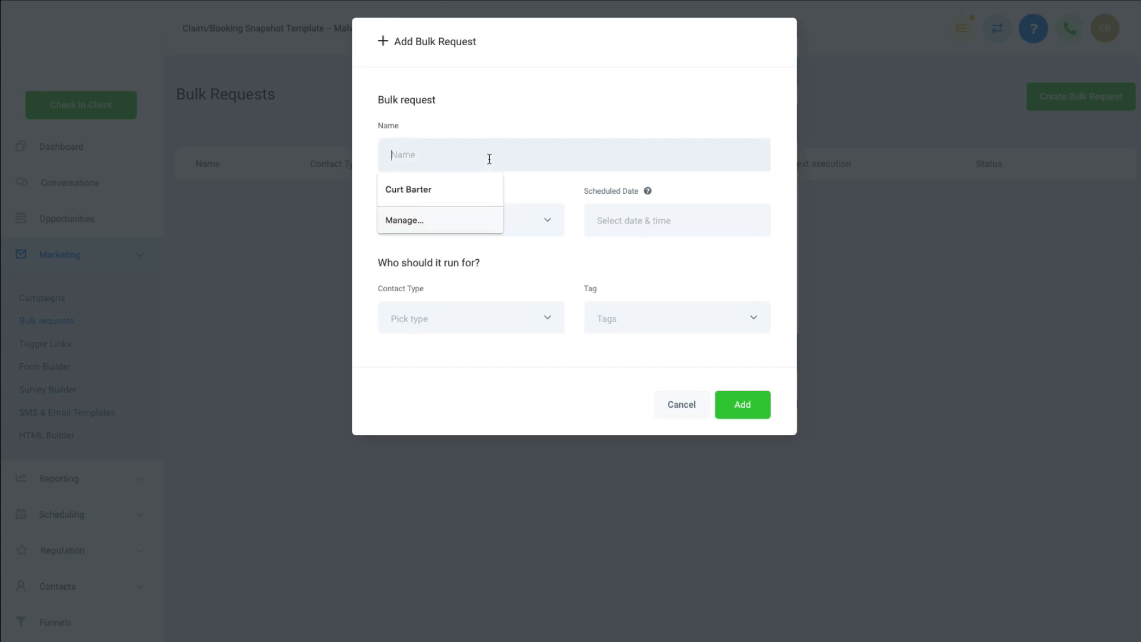
left_click(651, 326)
left_click(640, 396)
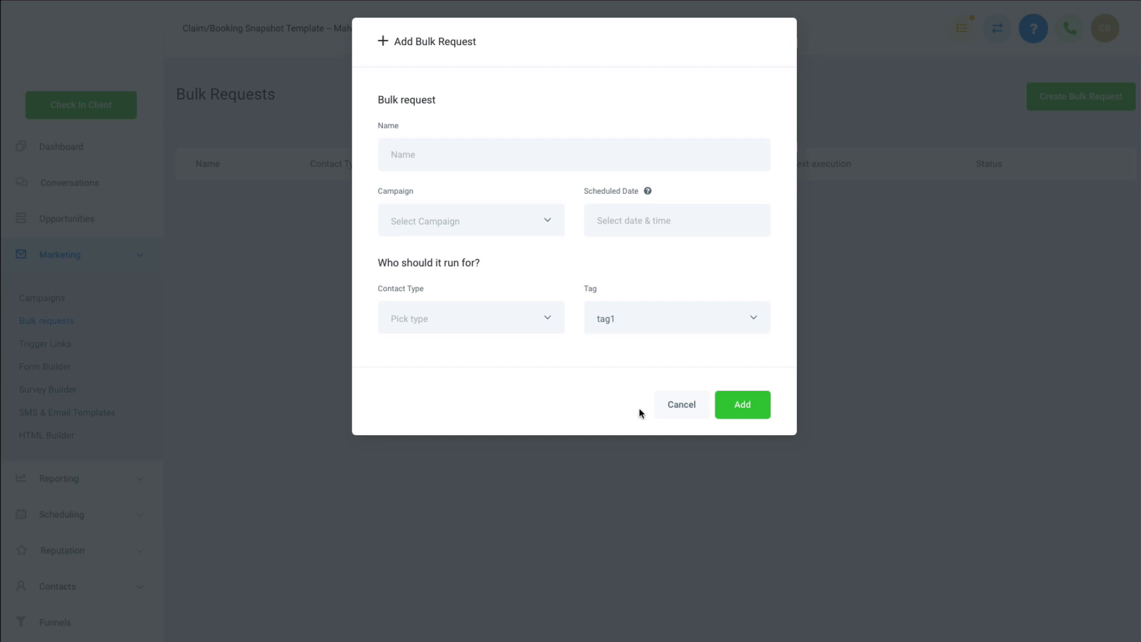
left_click(681, 404)
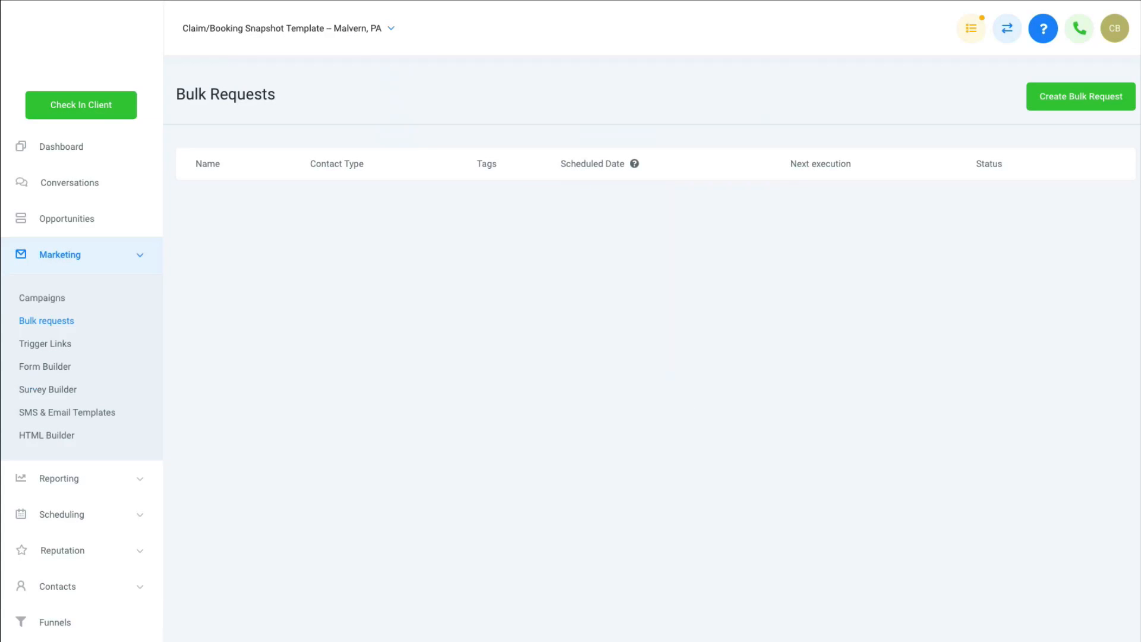